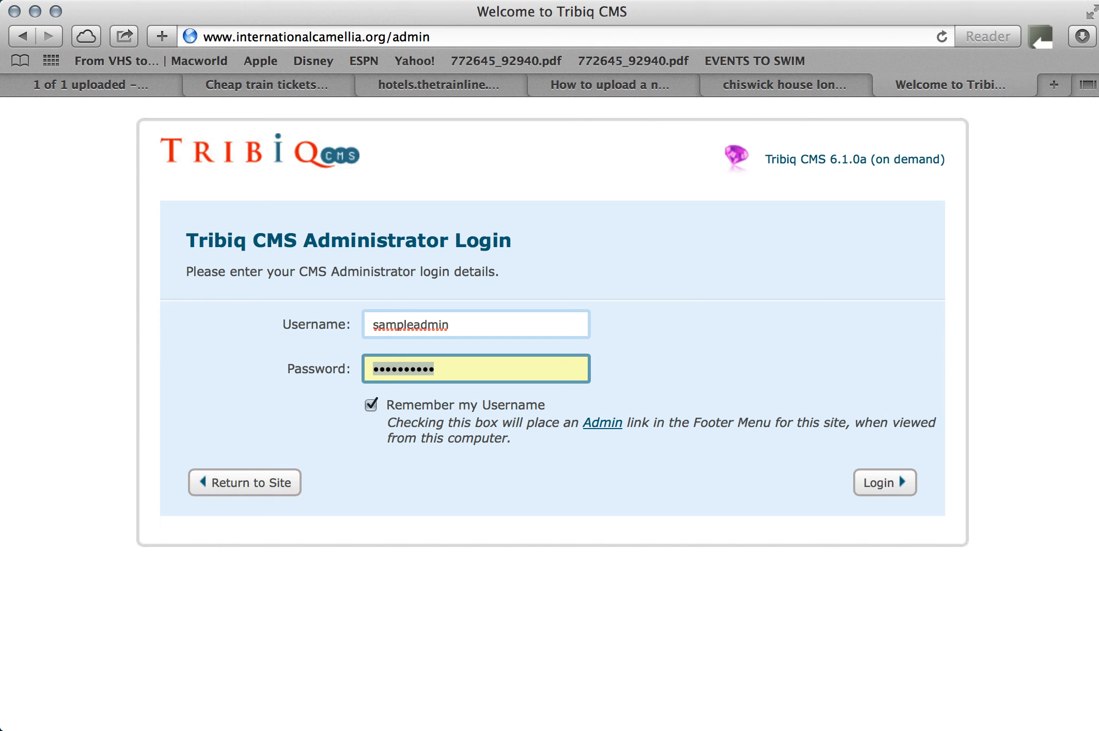
Enter the administrator password, log in to the CMS, and decline saving the password in the browser.
type("********")
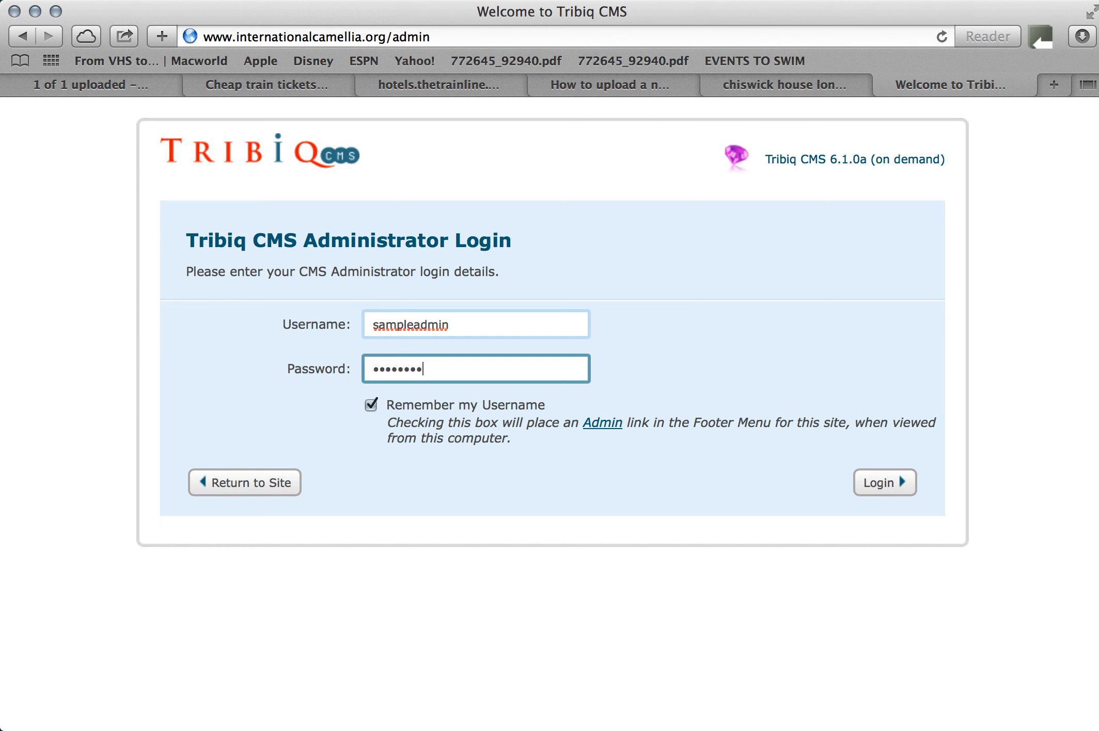
type("**")
key("Return")
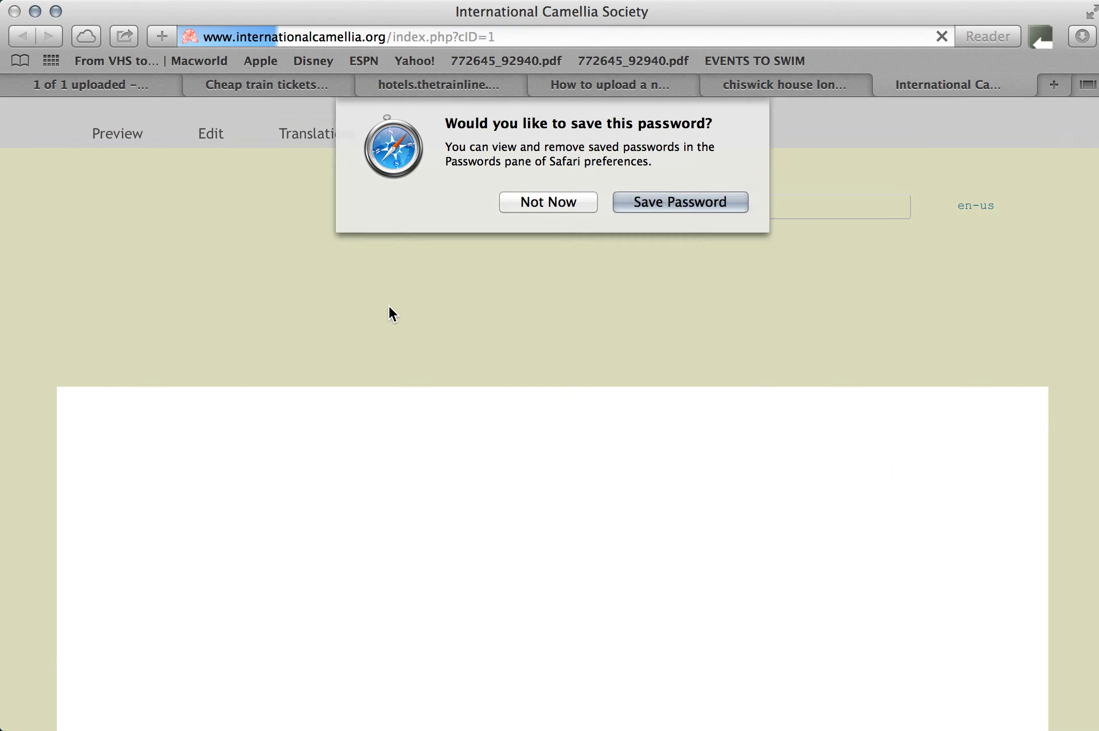
left_click(549, 198)
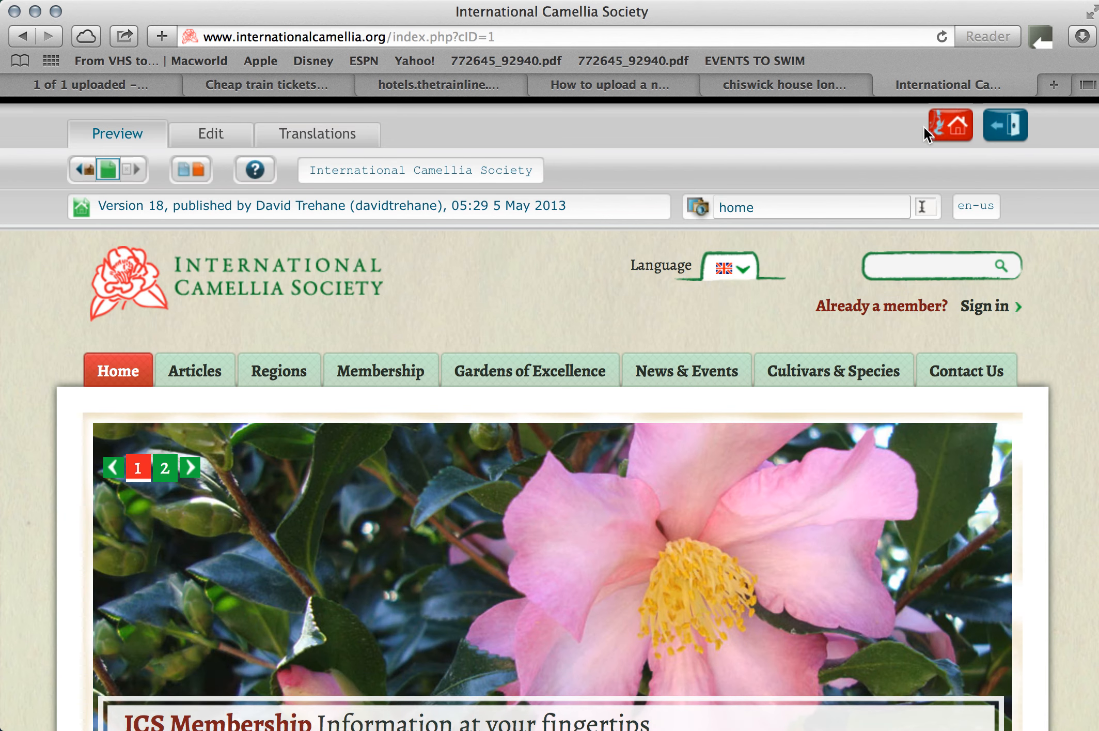
Go to the admin back-end and list the English (en-us) content items of the type Event.
left_click(950, 127)
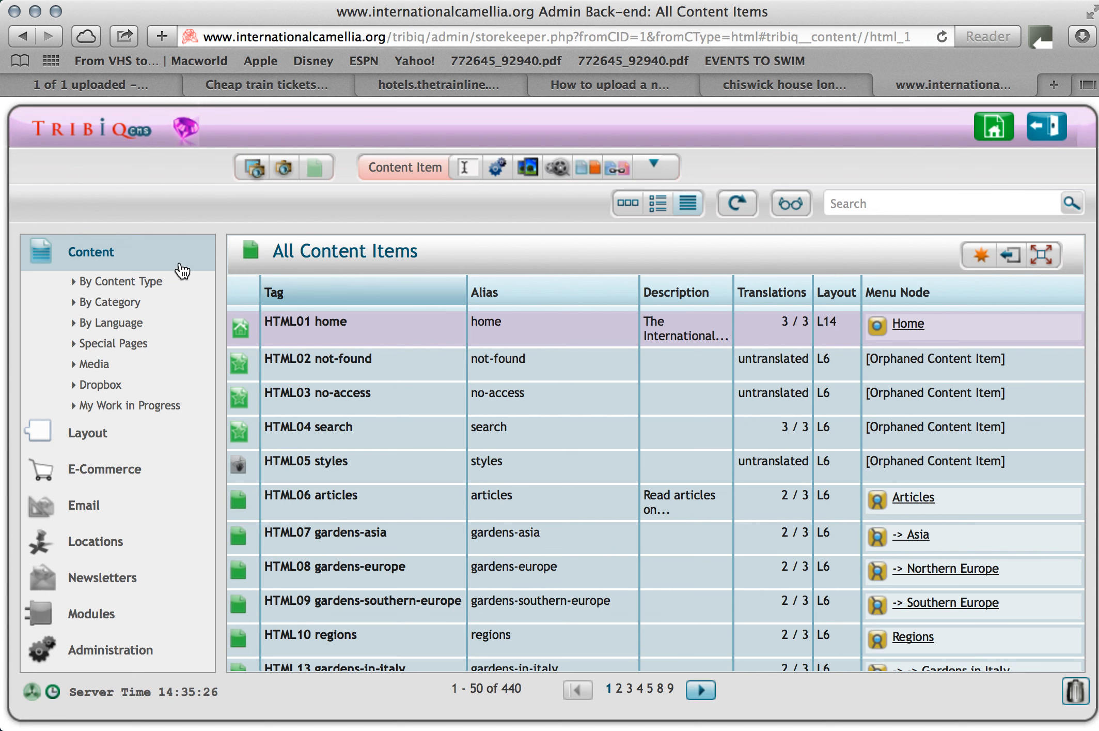
left_click(117, 284)
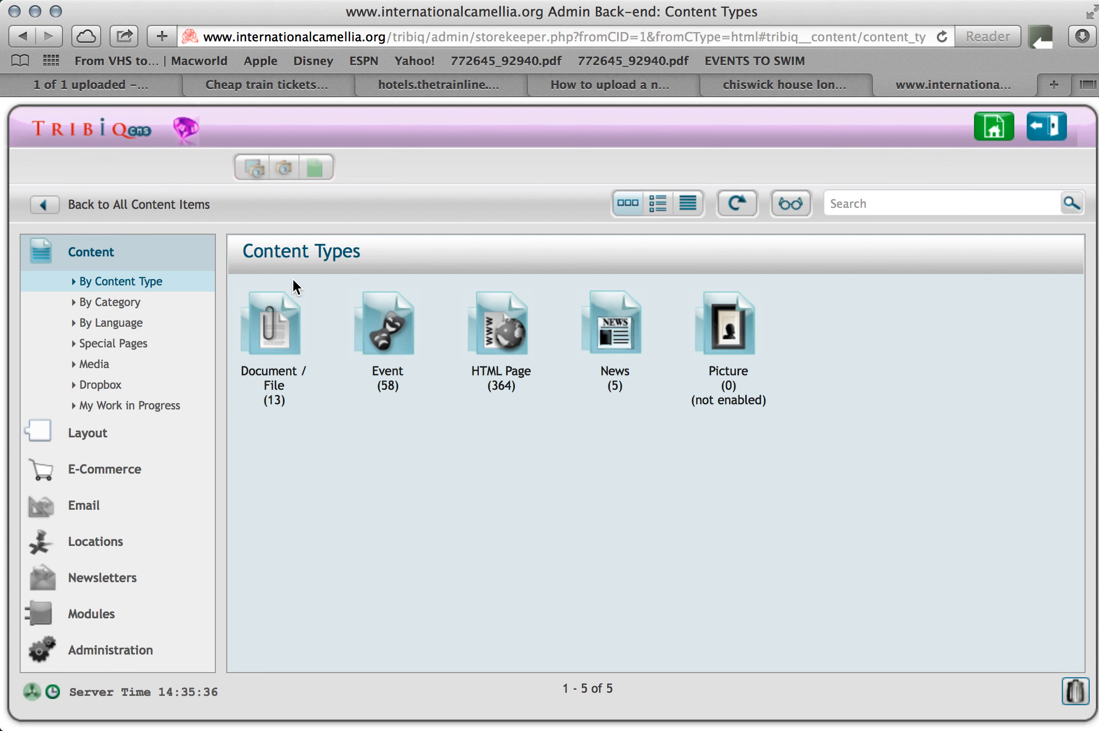
double_click(388, 327)
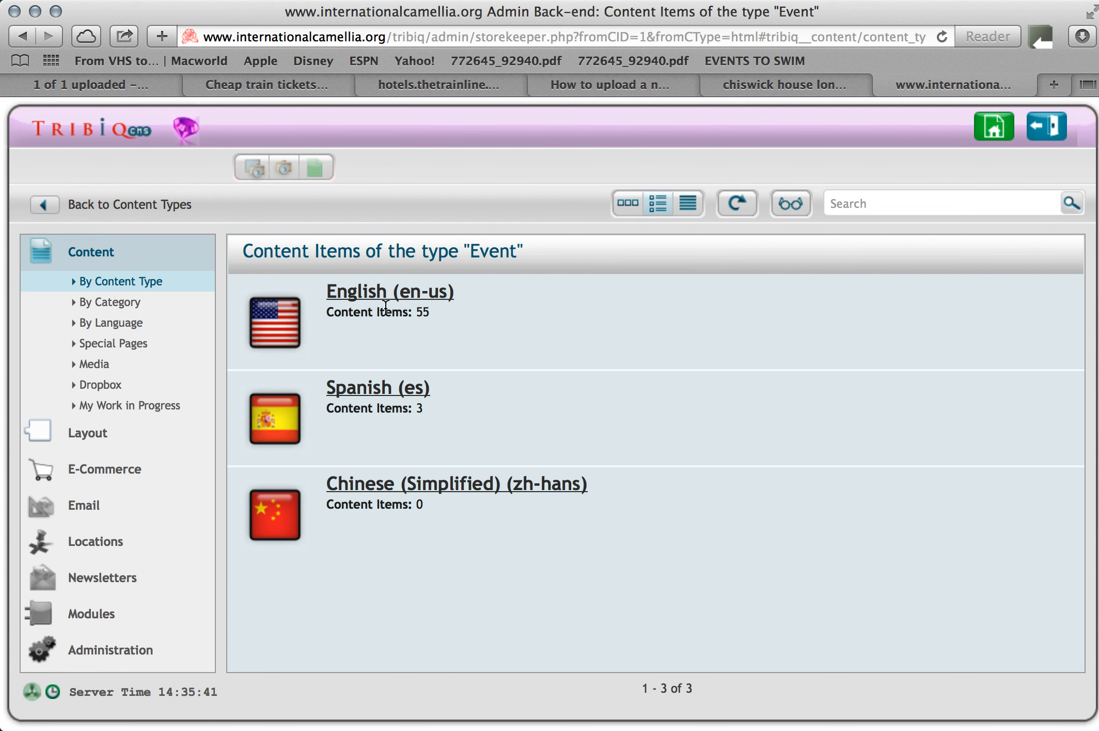
left_click(373, 293)
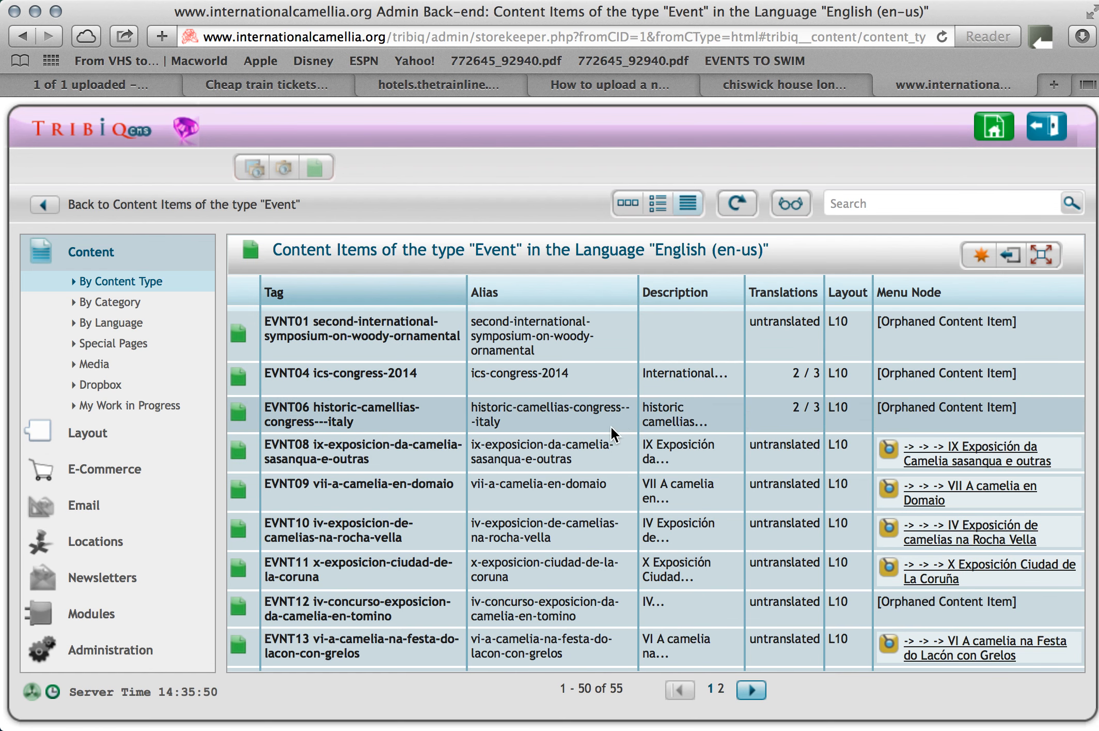
Create a new event content item with the browser title "Sampletown Camellia Show".
left_click(981, 255)
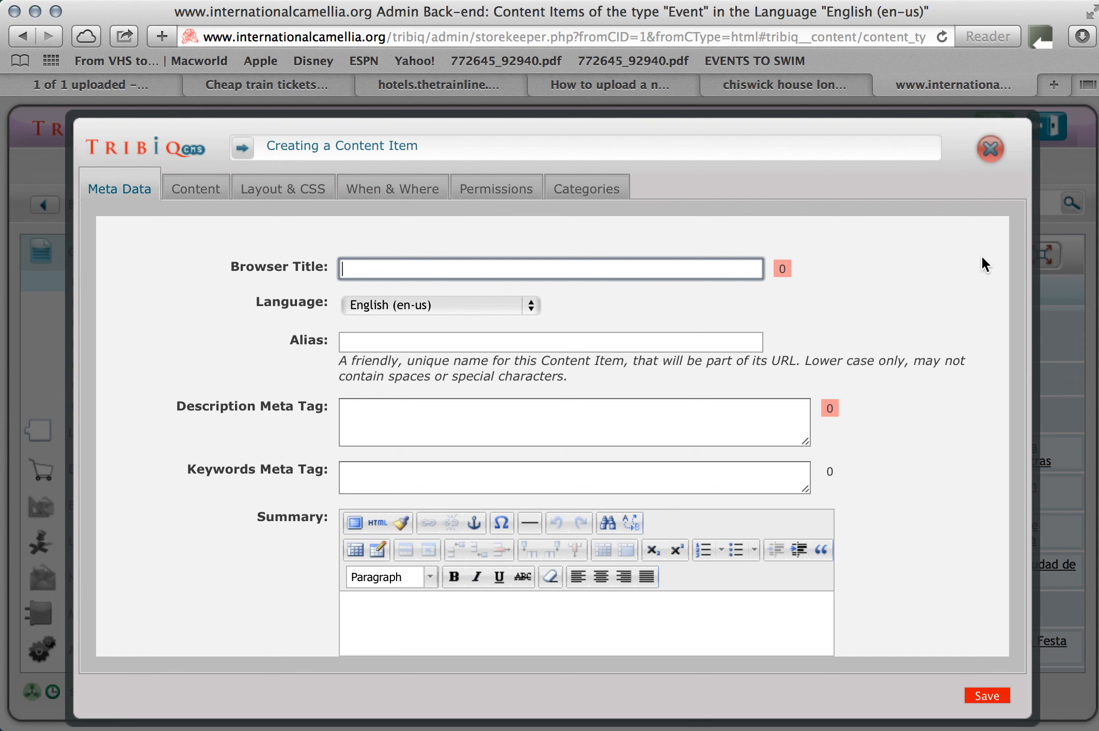
type("Sampletown ")
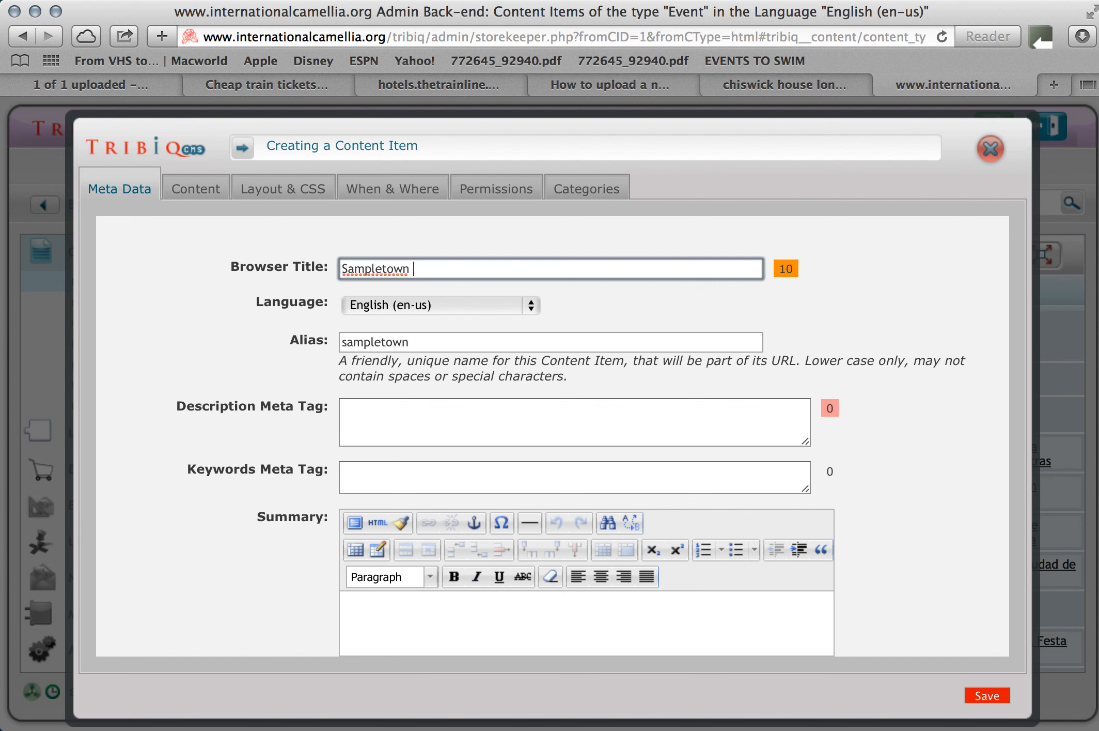
type("Camellia Show")
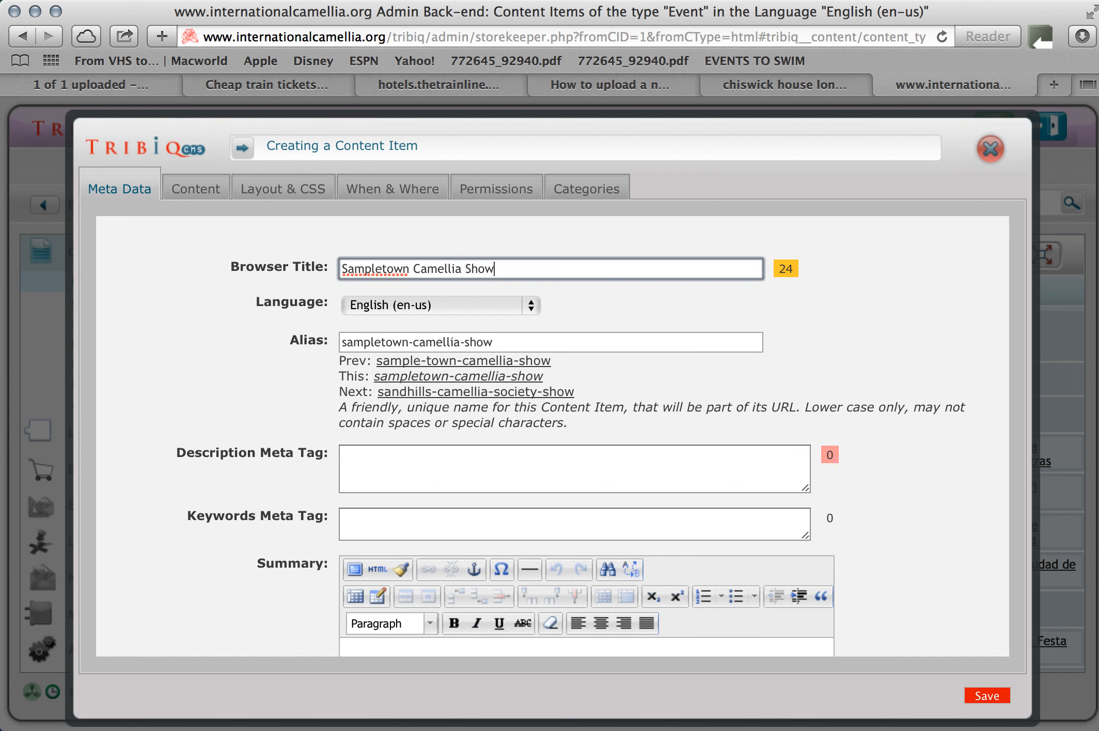
Set the description meta tag to "Annual Camellia show for Sampletown".
key("Tab")
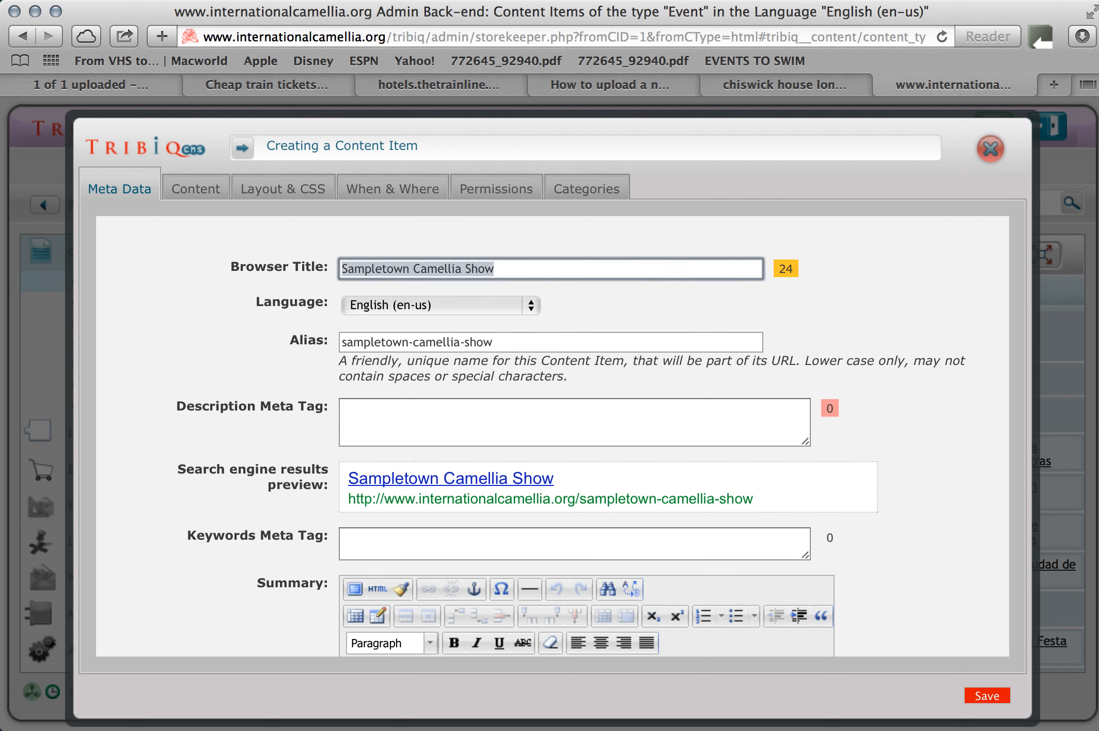
key("Tab")
key("Tab")
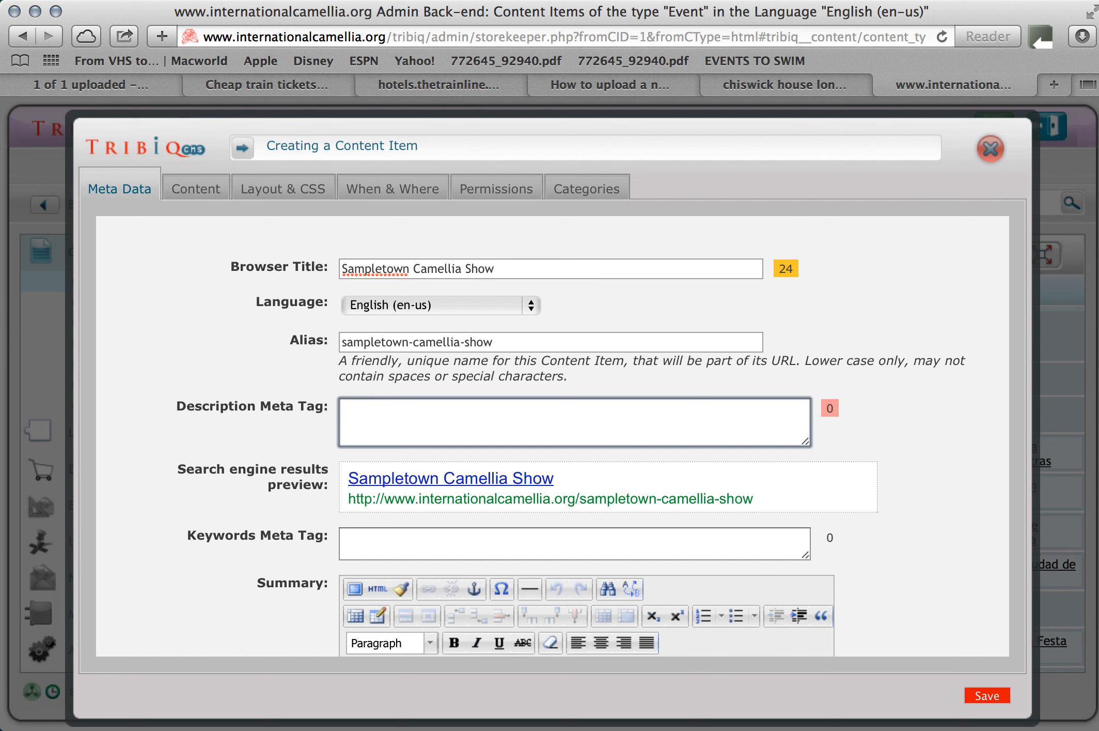
type("Annu")
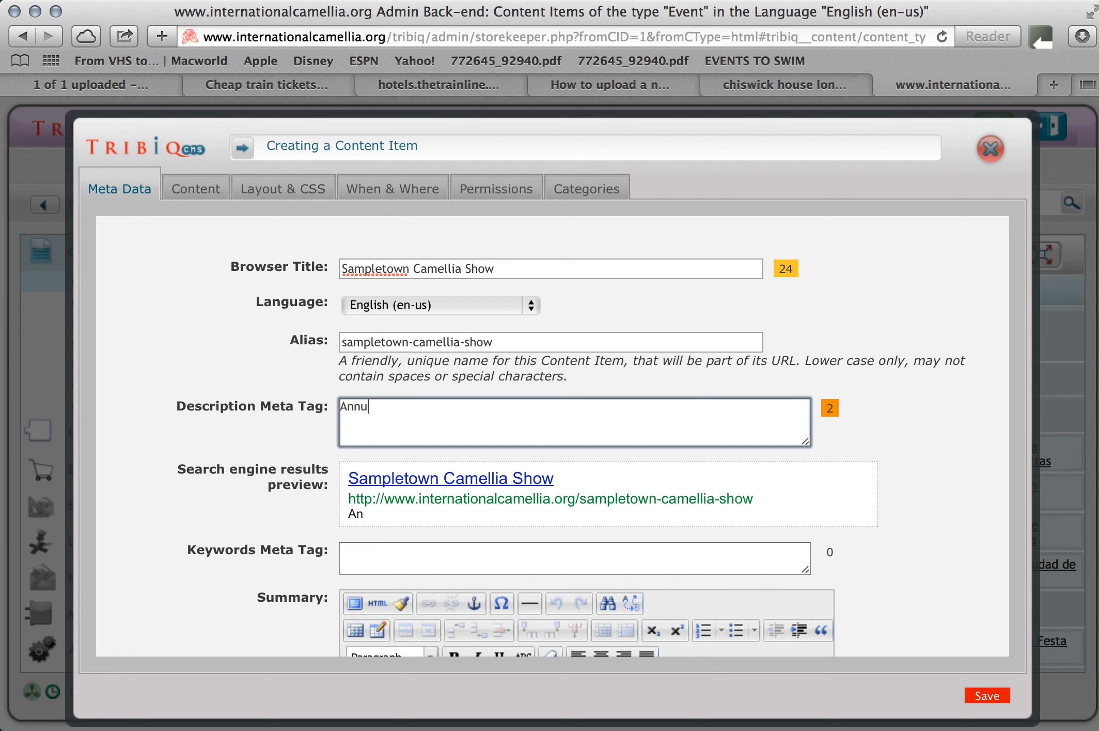
type("al Camellia")
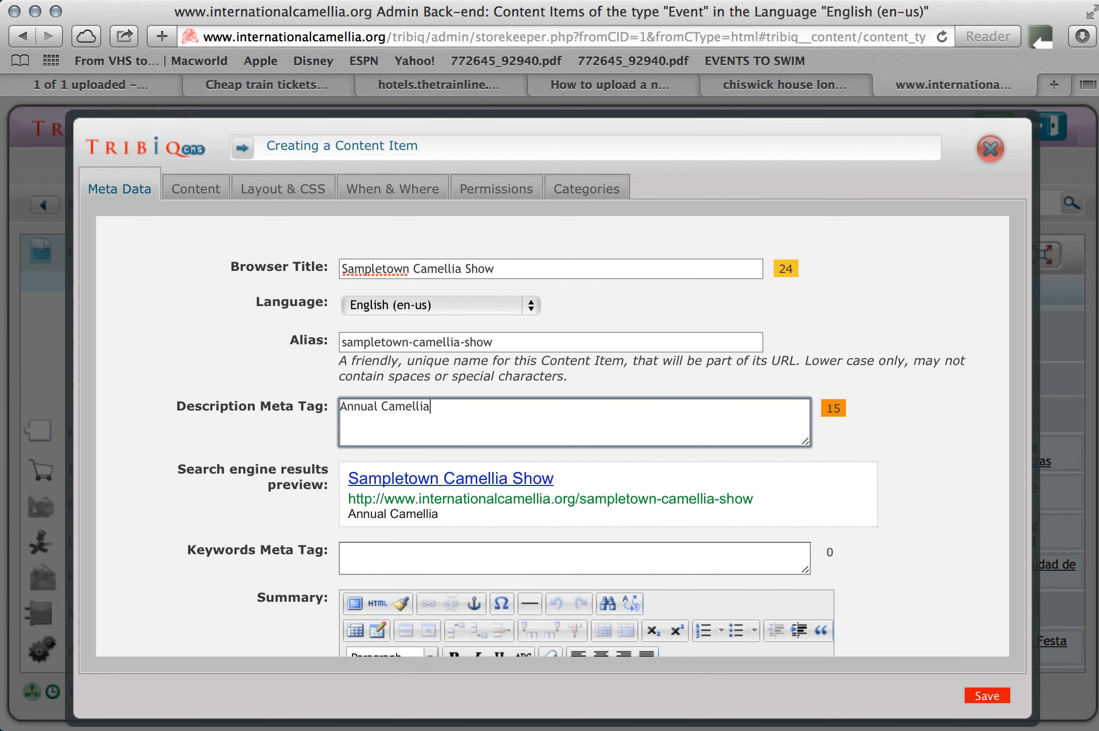
type(" show for Sa")
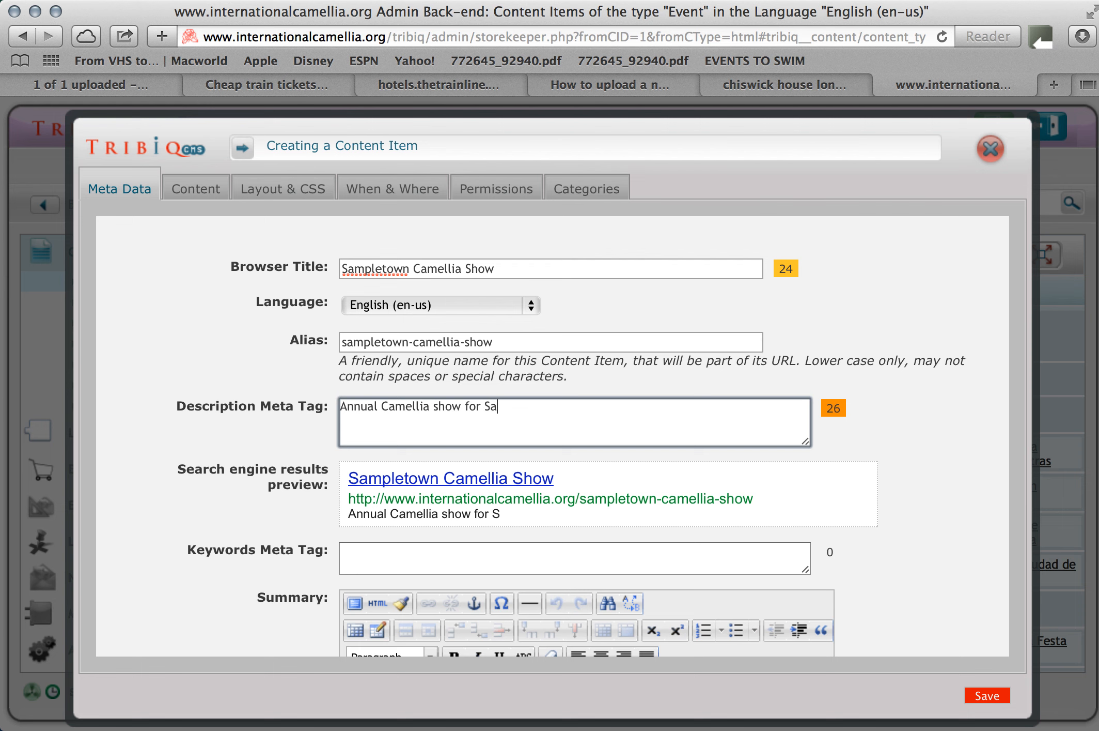
type("mpletown")
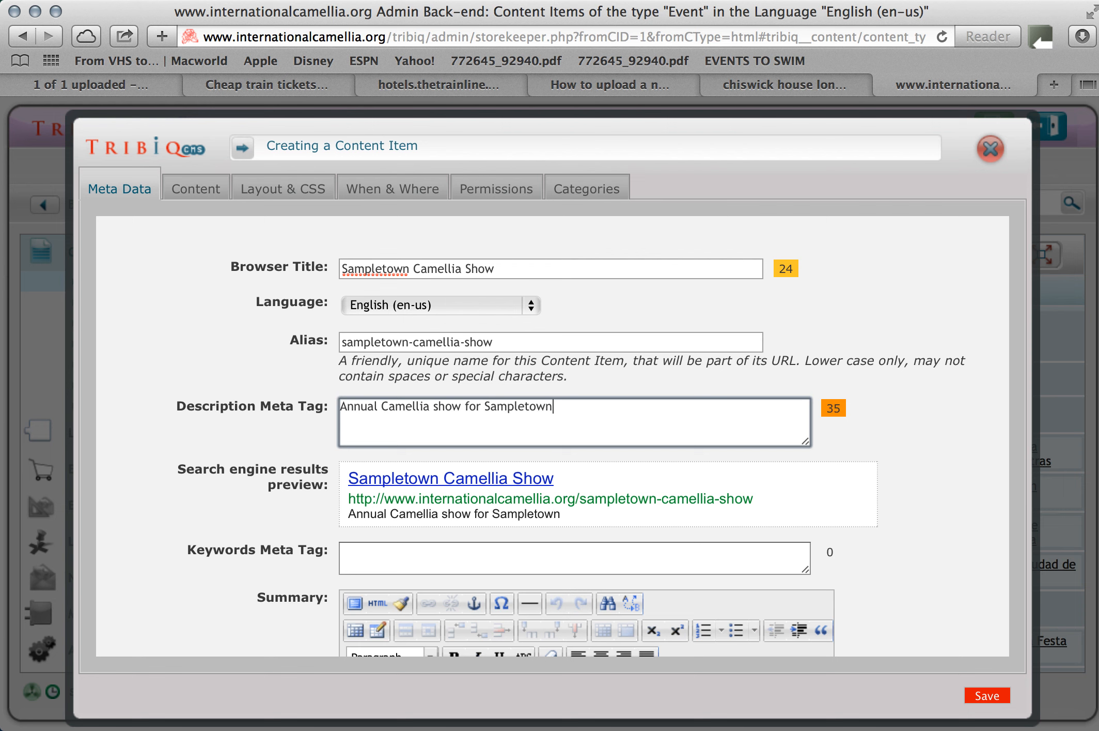
Set the keywords meta tag to "camellia show, camellia exhibition, camellia flower show, sample town camellia show".
key("Tab")
key("Tab")
key("Tab")
key("Tab")
key("Tab")
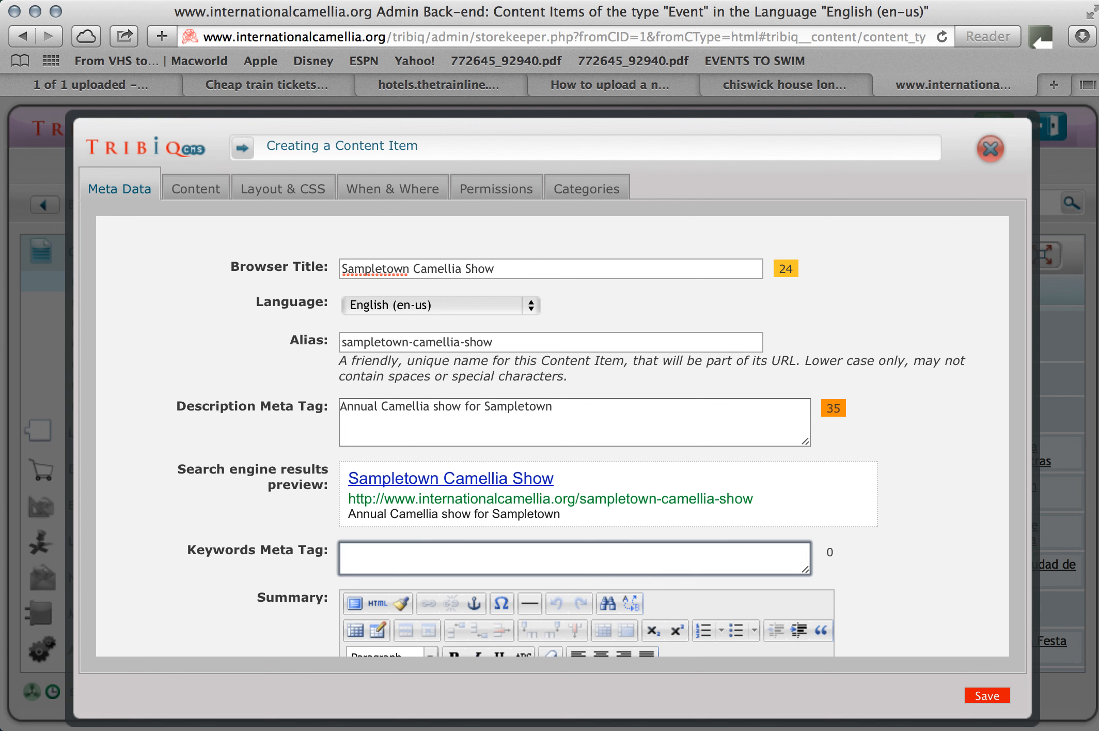
type("camellia show, camelli")
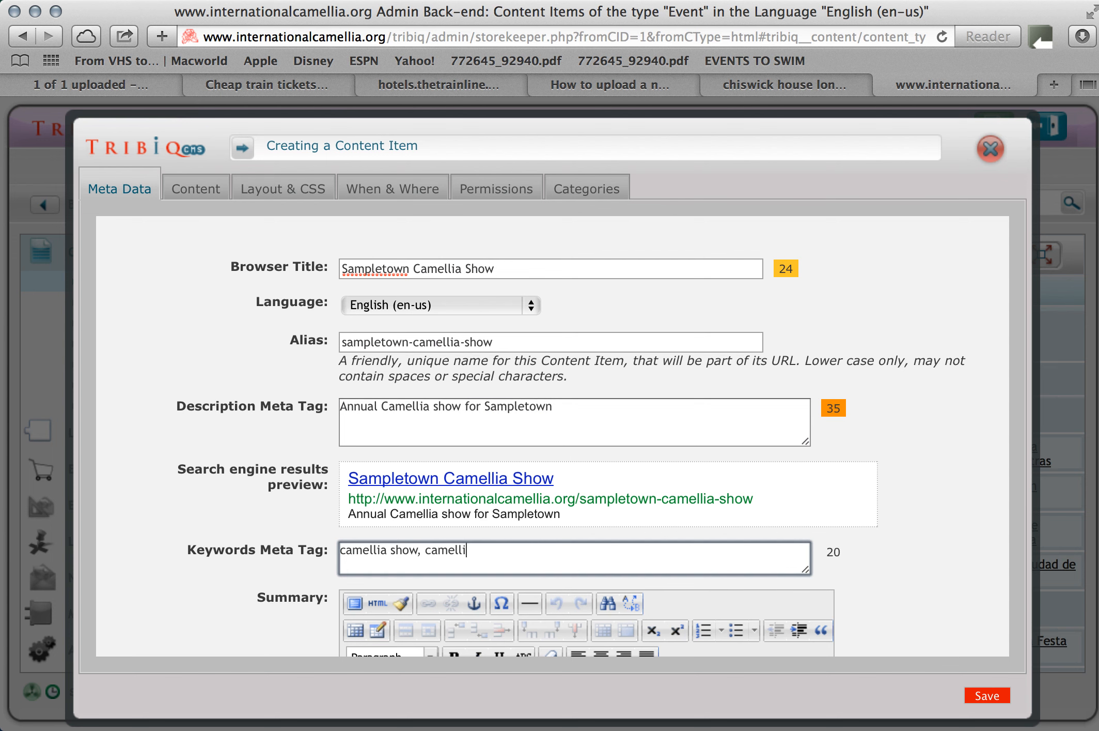
type("a exhibition, camelli")
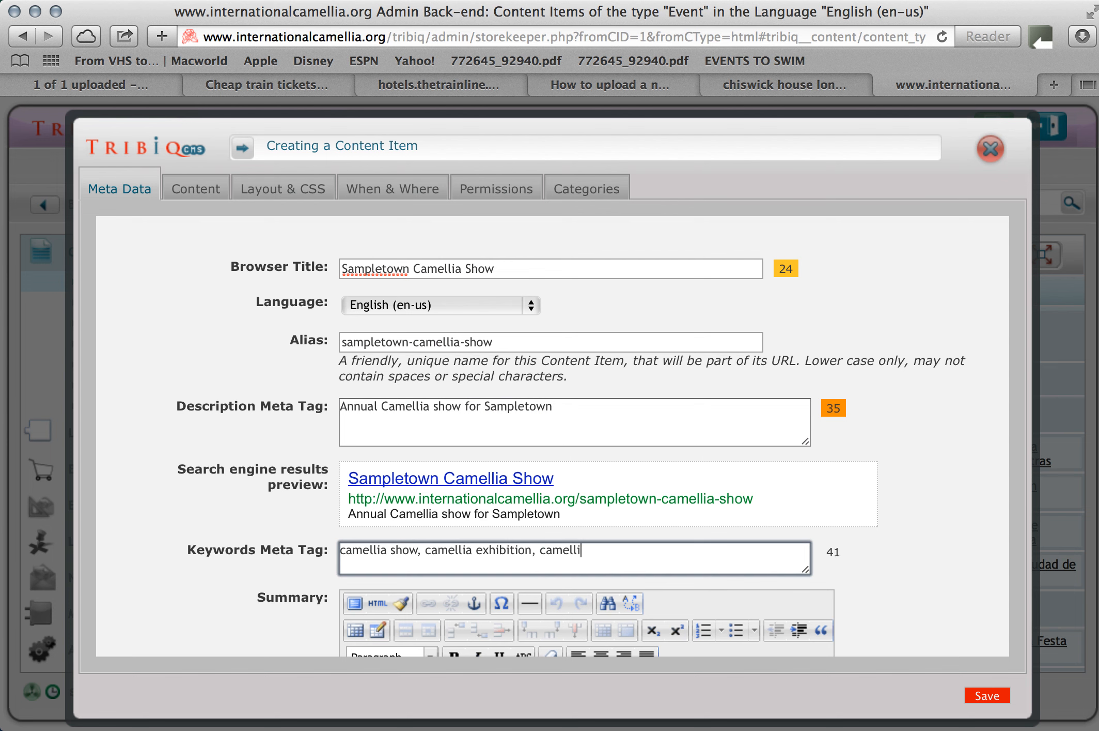
type("a flower show, sam")
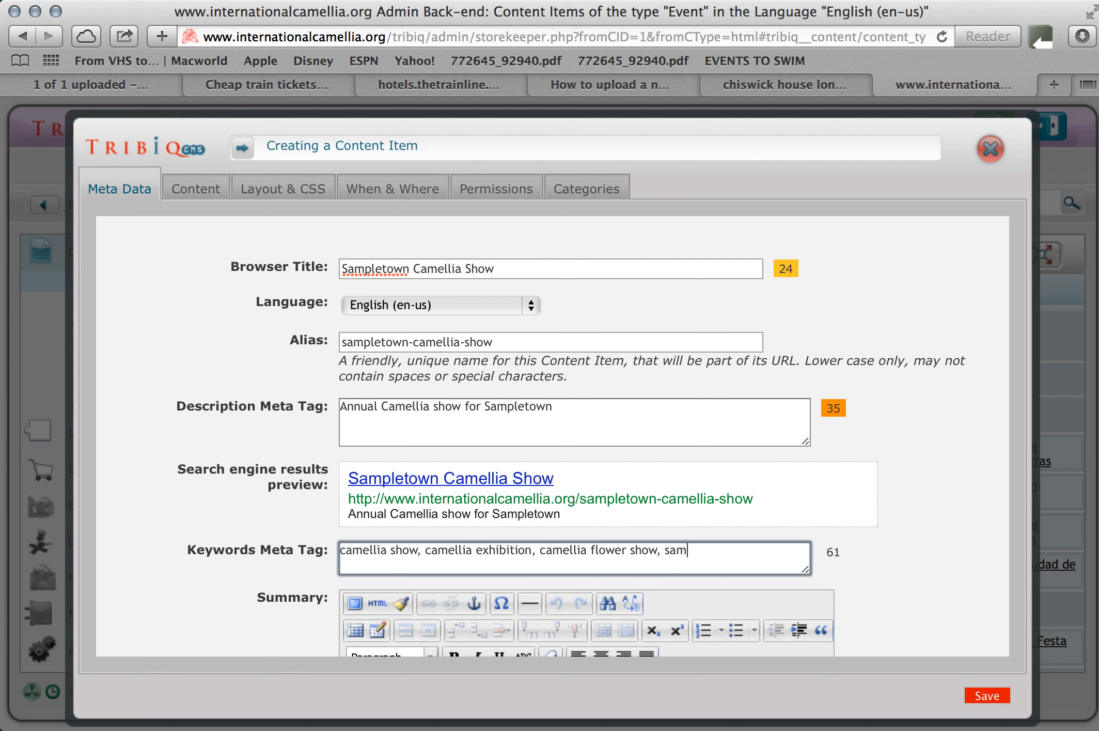
type("ple town camelli")
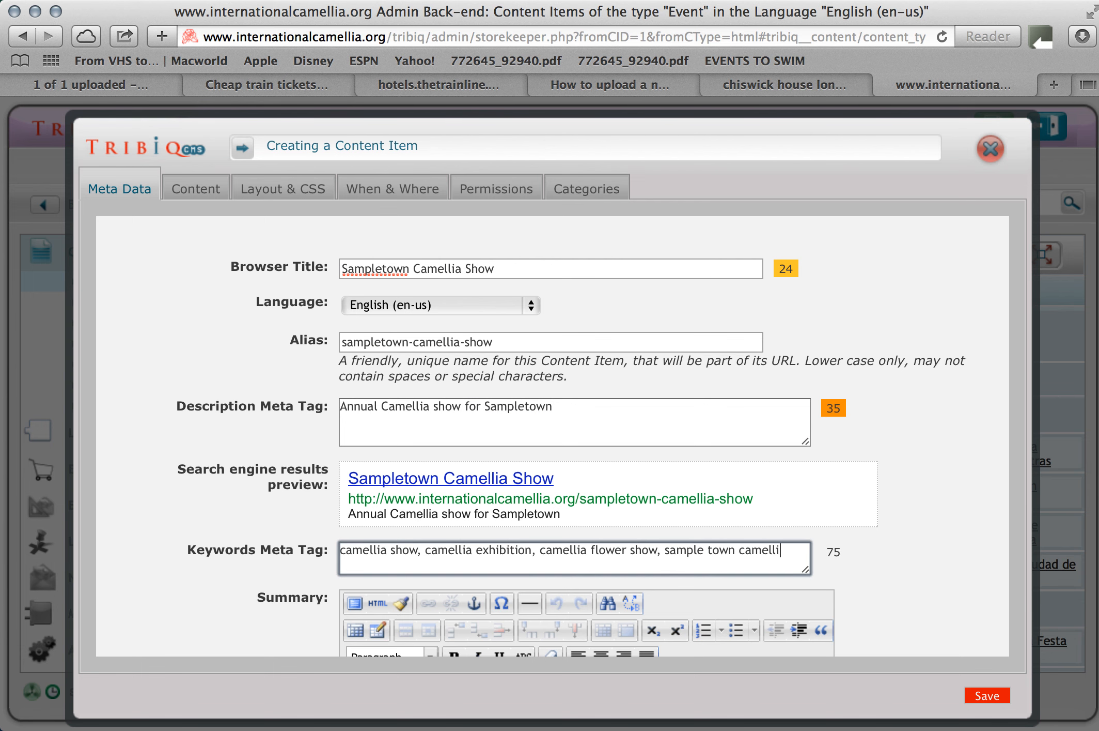
type("a show")
Write the summary "This is the 50th camellia show in sampletown and has over 200 blooms being shown".
key("Tab")
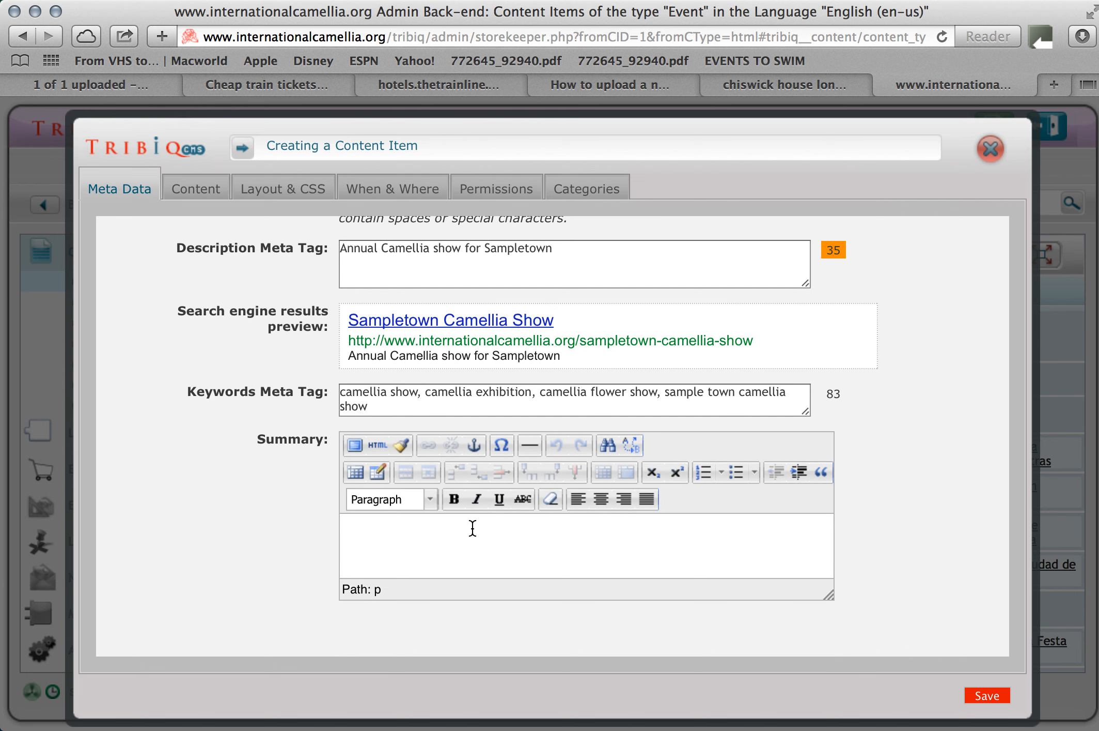
type("This is the 50th camellia sho")
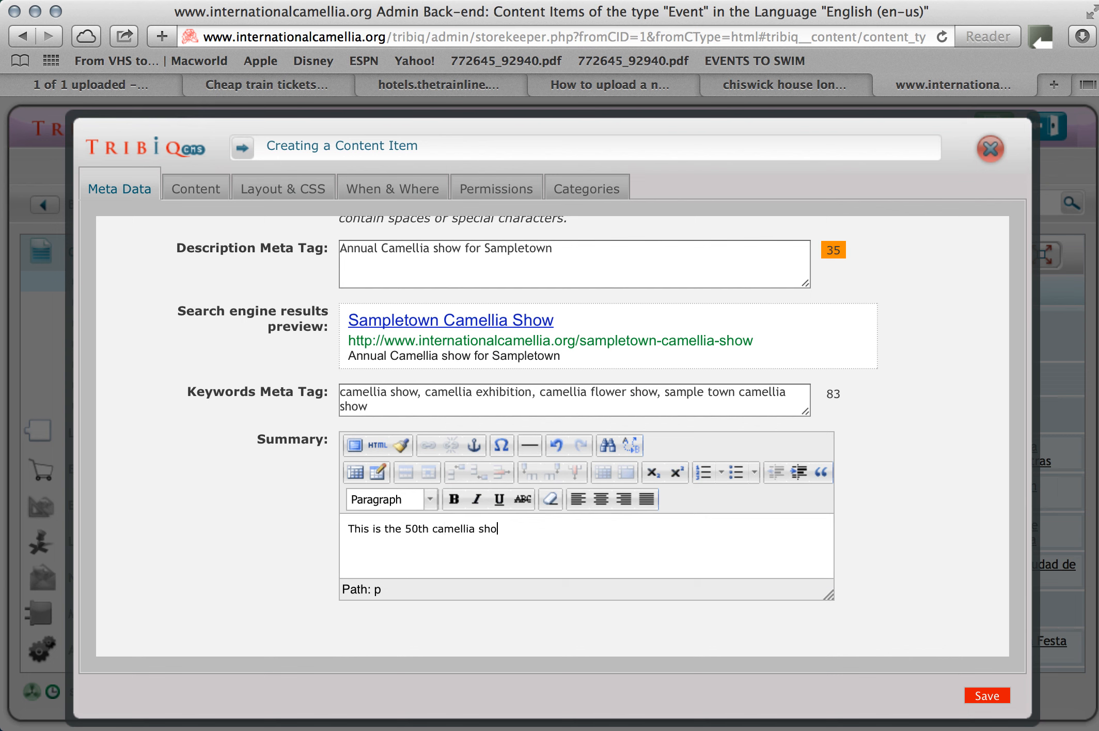
type("w in sampletown and has over 200 ")
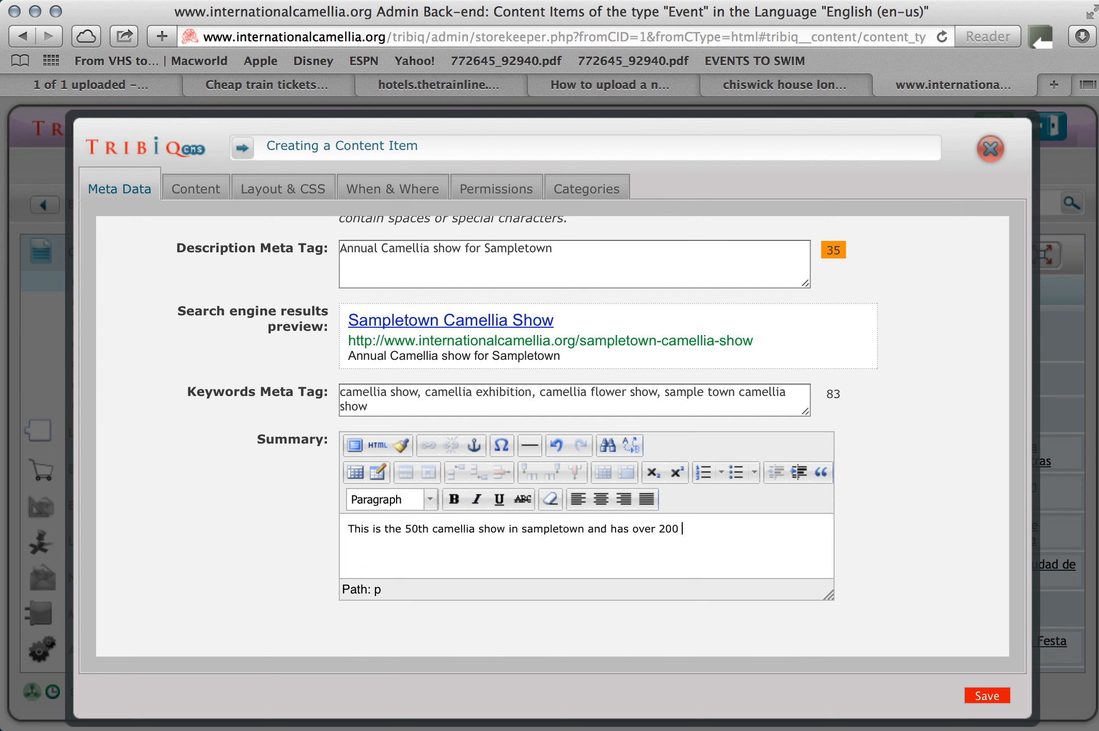
type("blooms being shown")
Set the event's start date to 3 Jun 2014 in the When & Where settings.
left_click(401, 192)
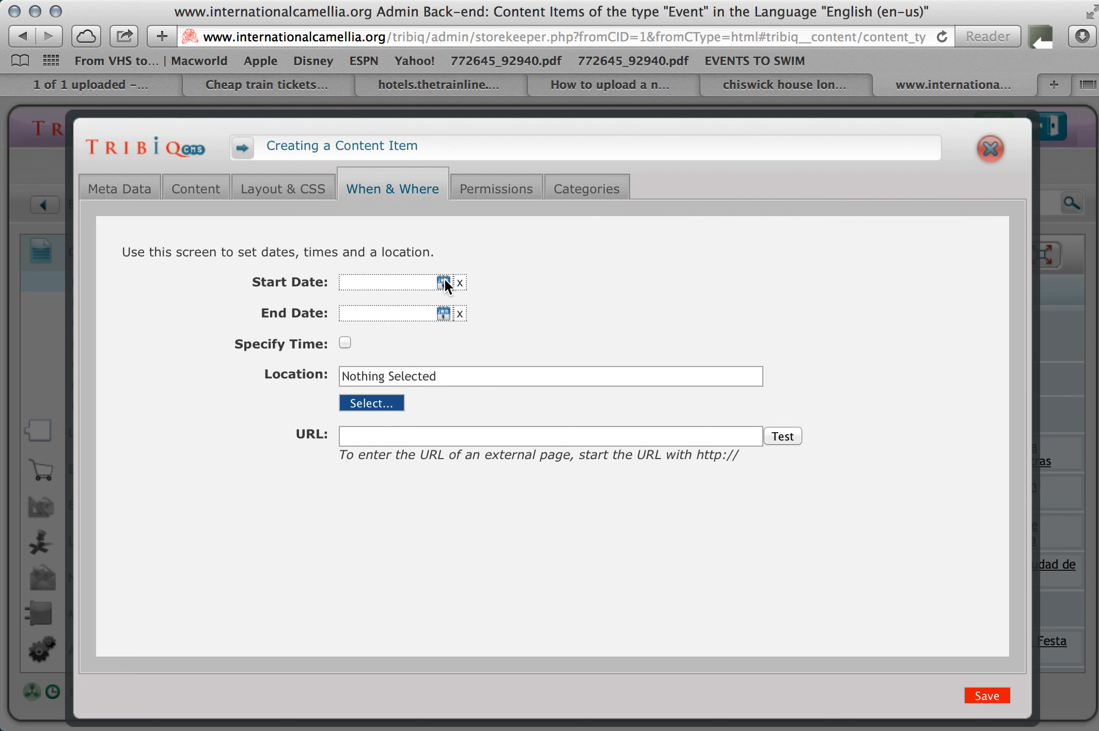
left_click(443, 285)
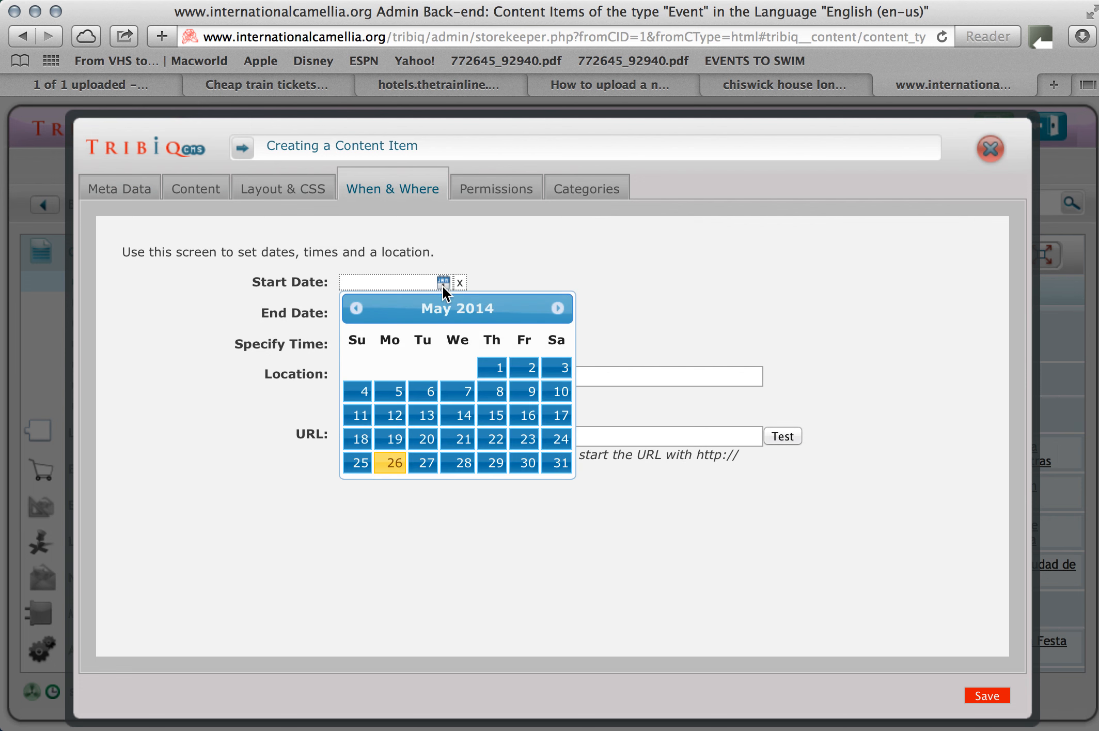
left_click(558, 309)
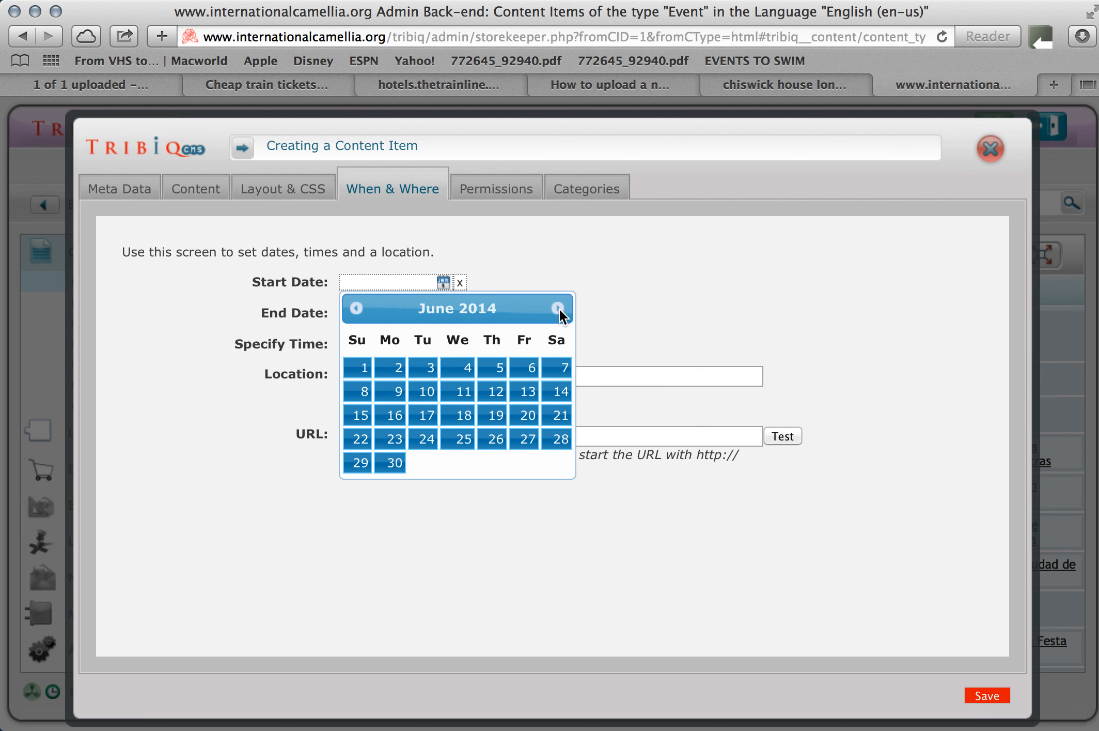
left_click(432, 370)
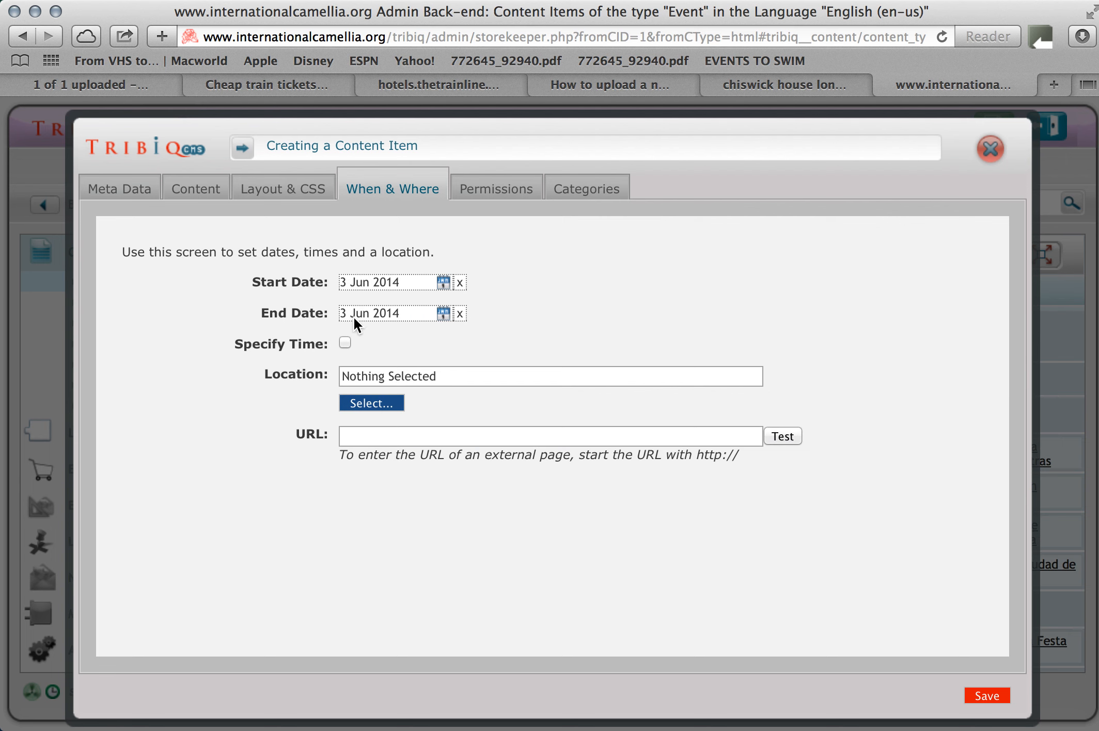
Specify the event's time with a start at 10:00 and an end at 17:00.
left_click(344, 342)
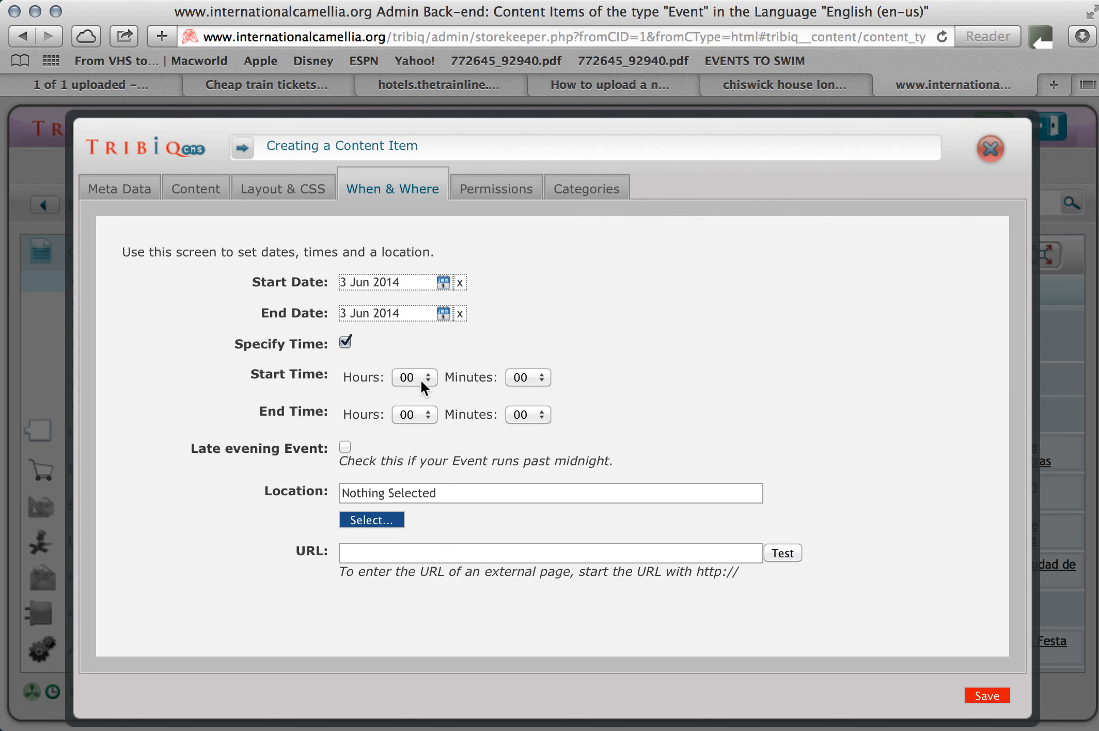
left_click(421, 378)
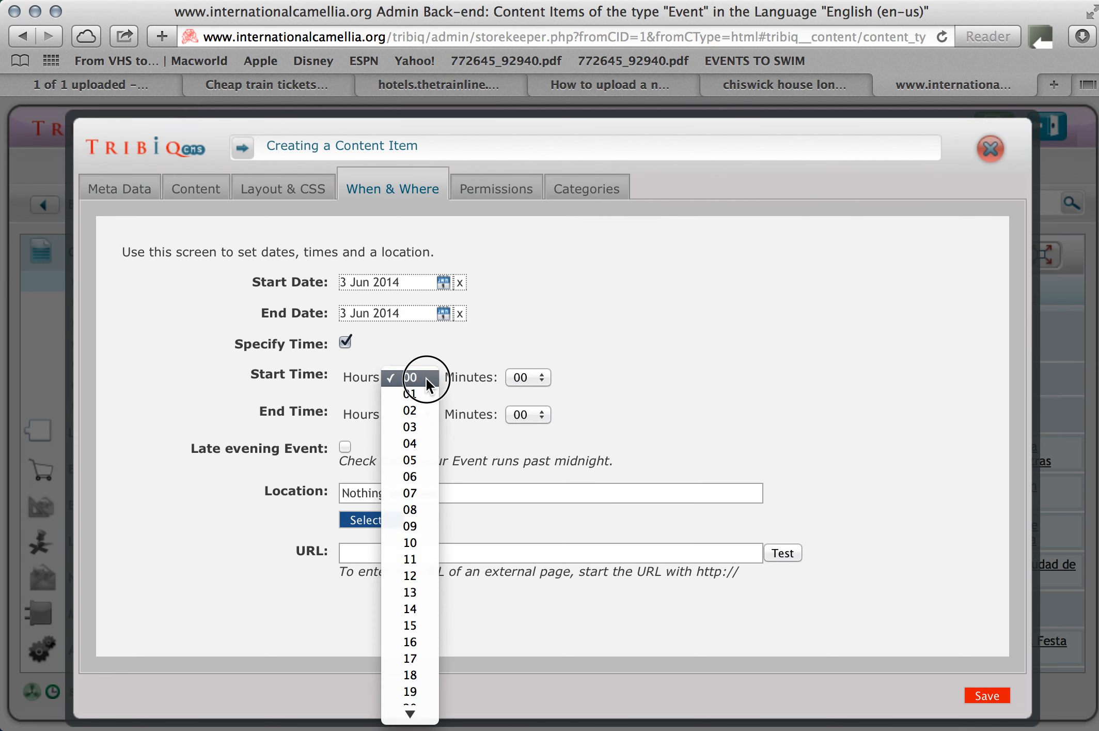
left_click(412, 540)
left_click(427, 414)
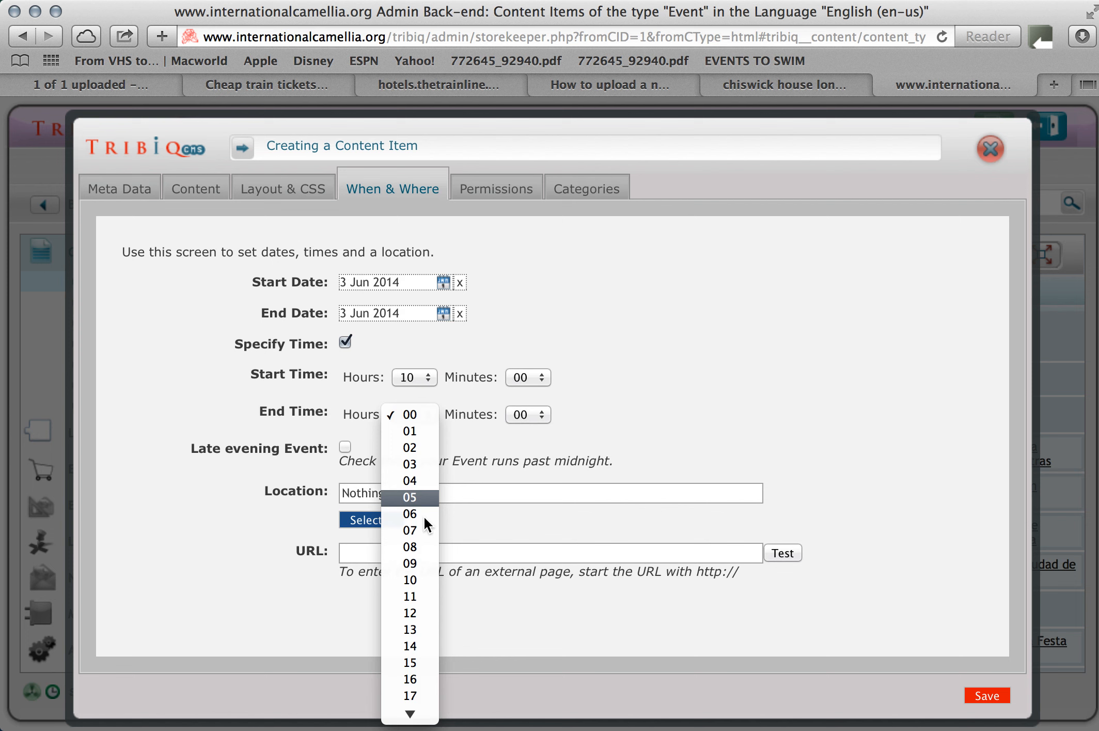
left_click(419, 692)
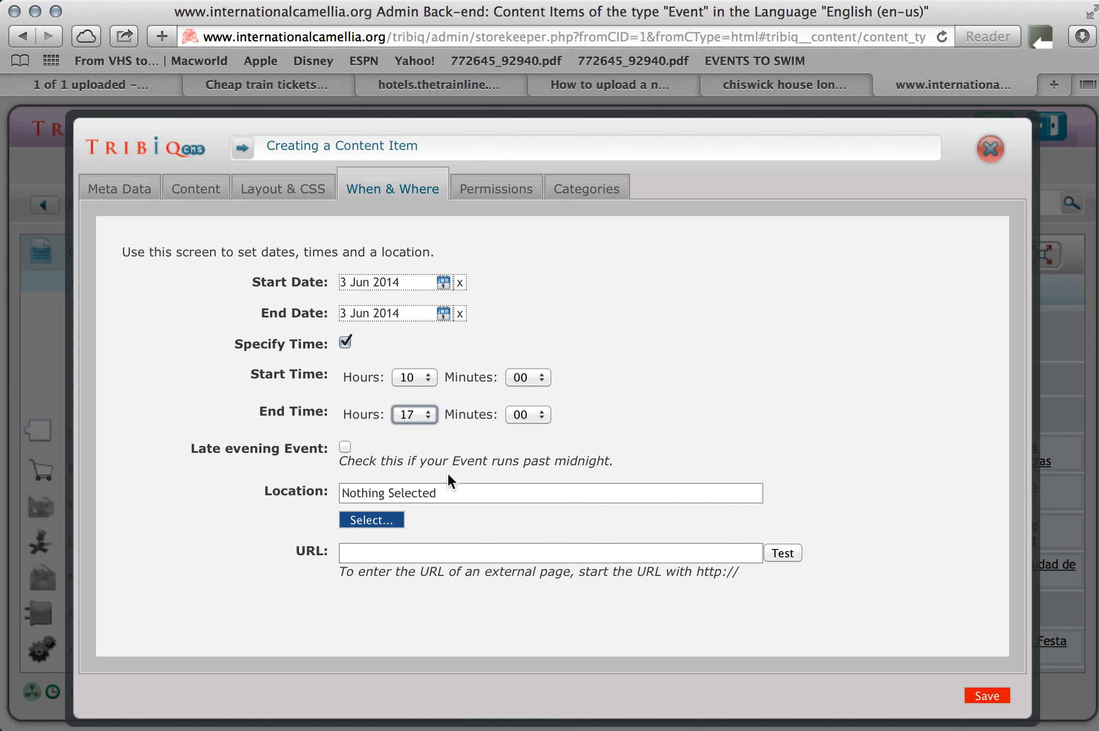
left_click(370, 518)
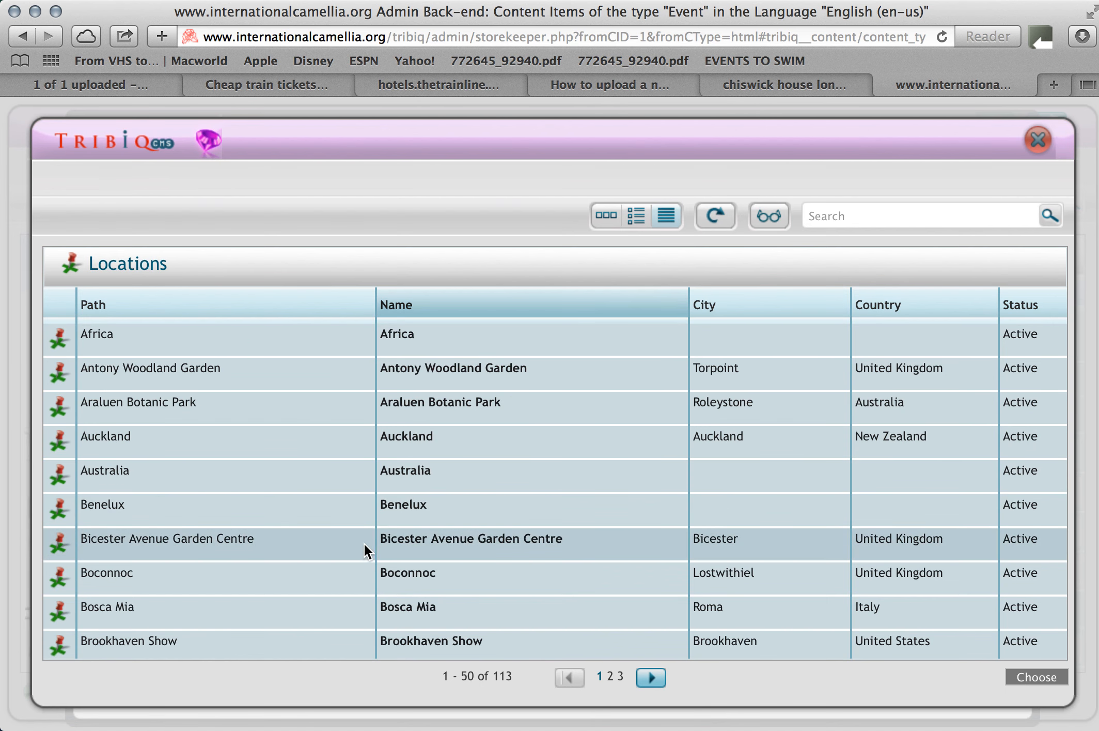
scroll(365, 543, "down", 5)
scroll(366, 543, "up", 3)
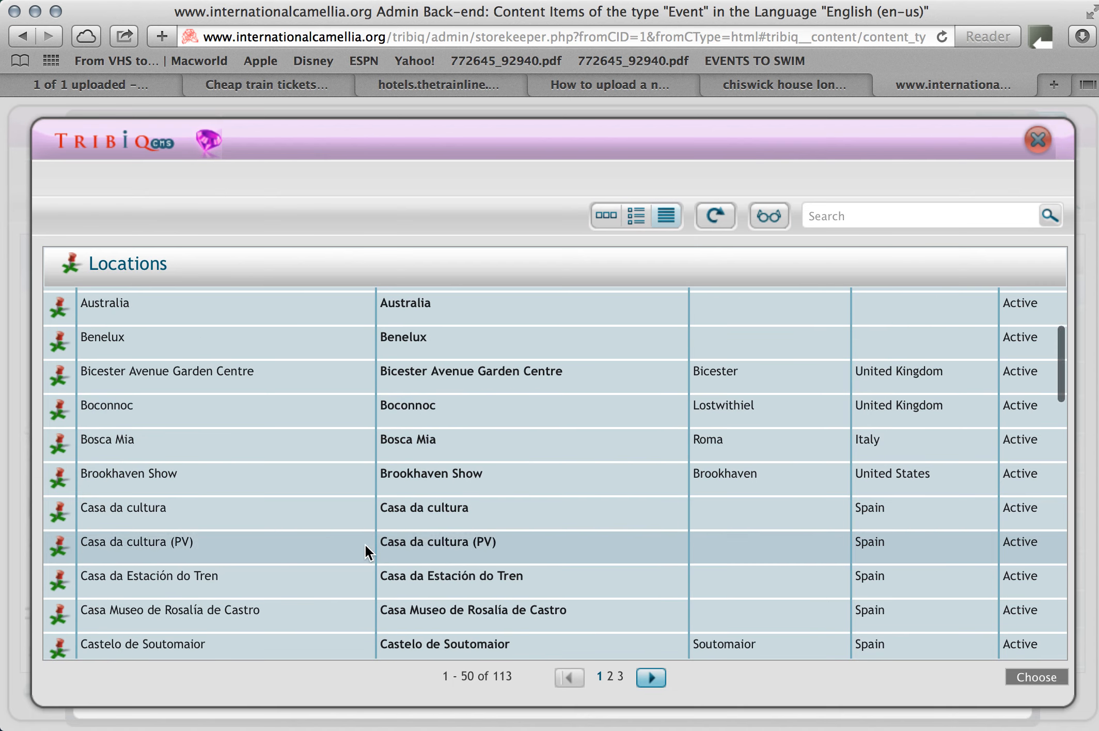
left_click(250, 408)
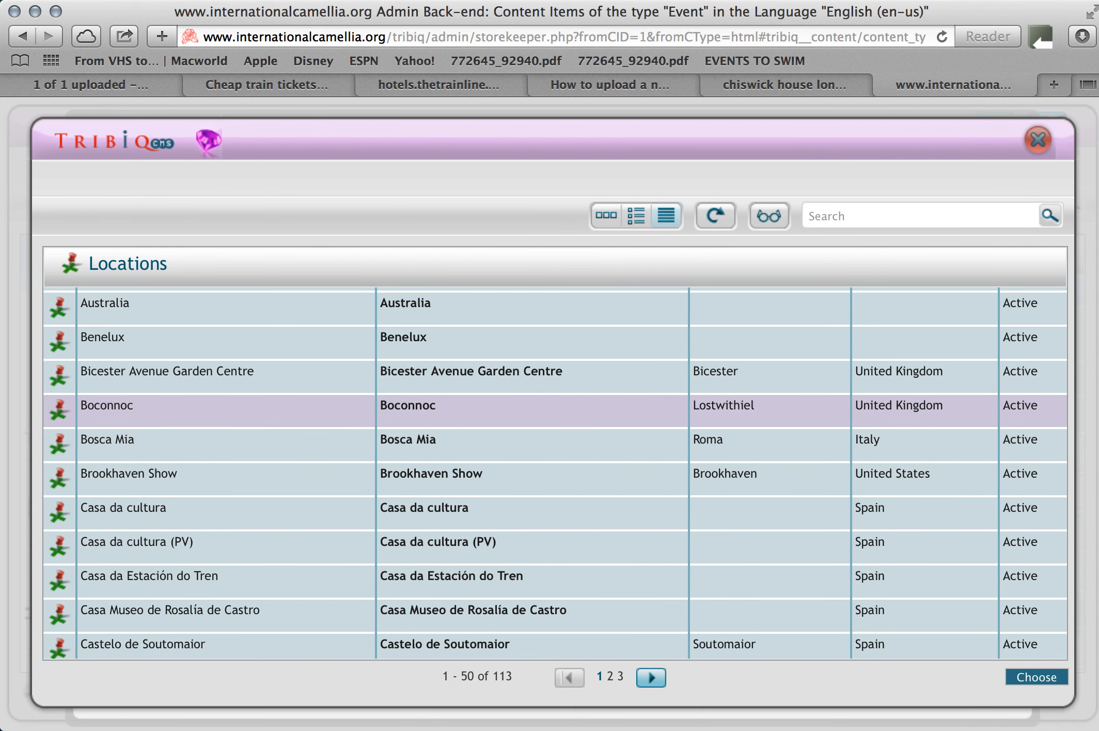
left_click(1039, 677)
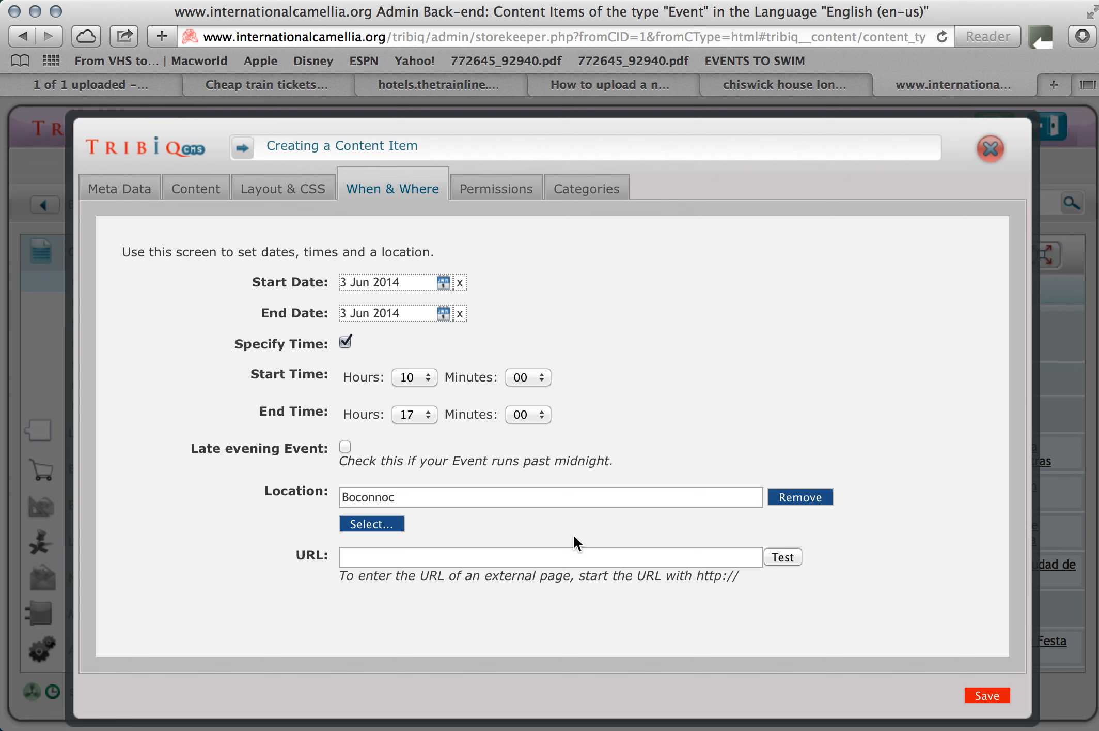
left_click(448, 549)
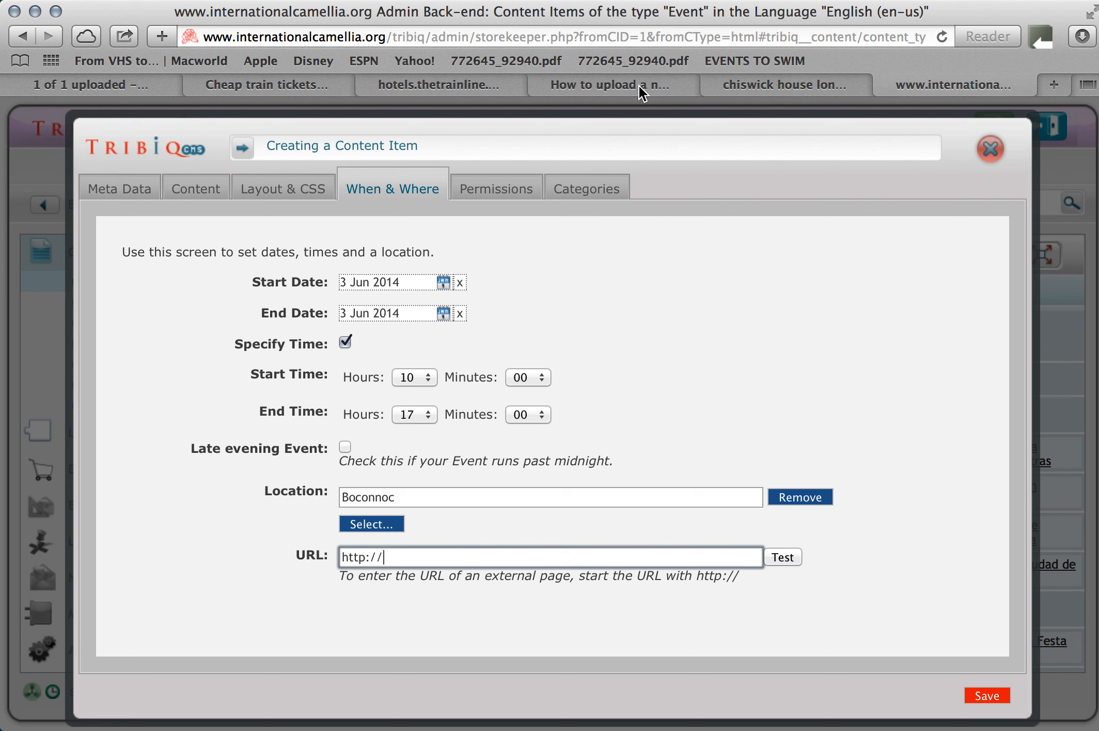
Assign the event to the UK category under Northern Europe and save the content item.
left_click(598, 191)
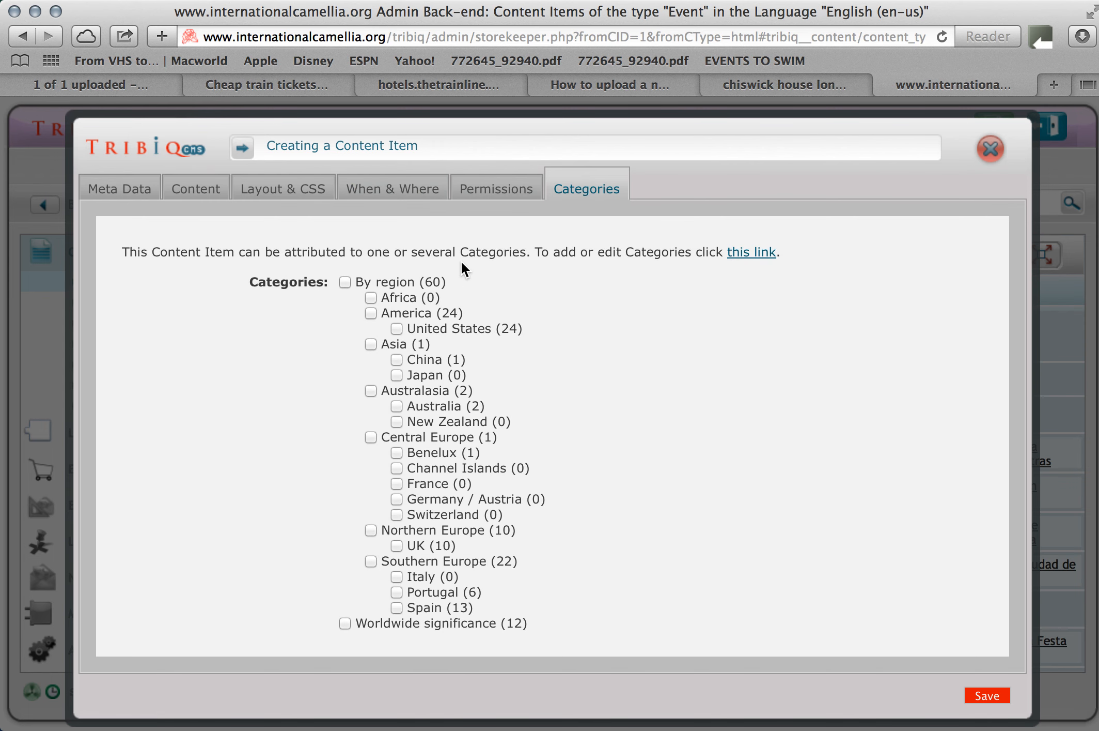
left_click(396, 545)
left_click(982, 695)
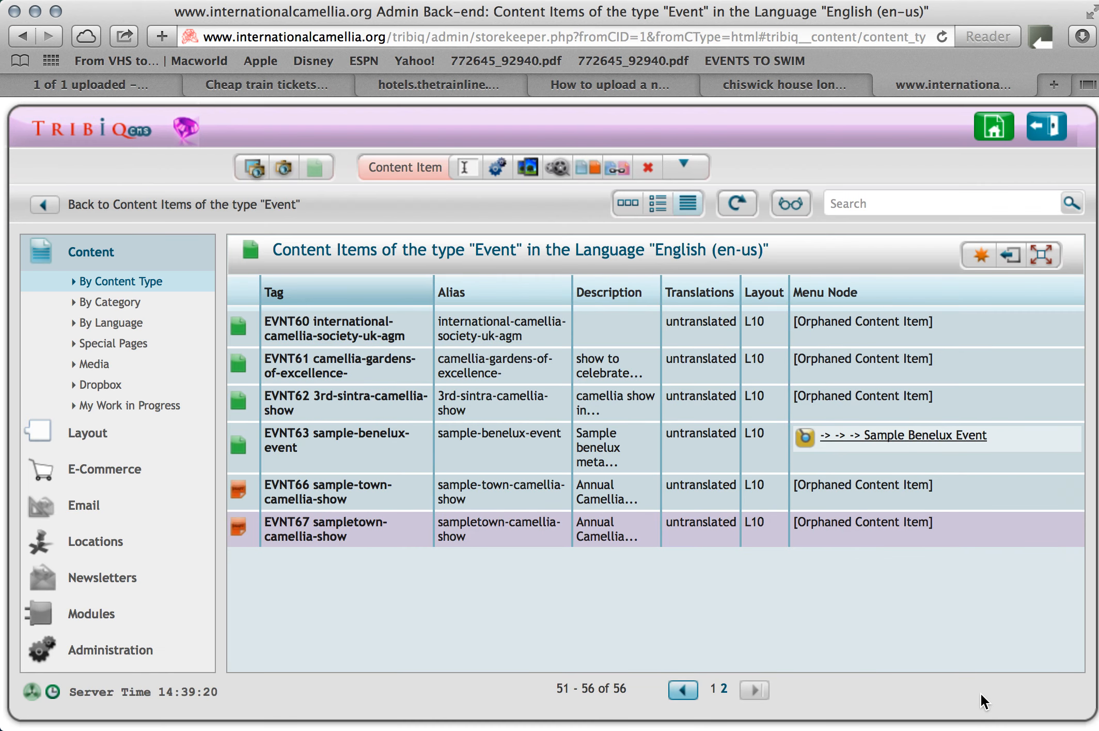